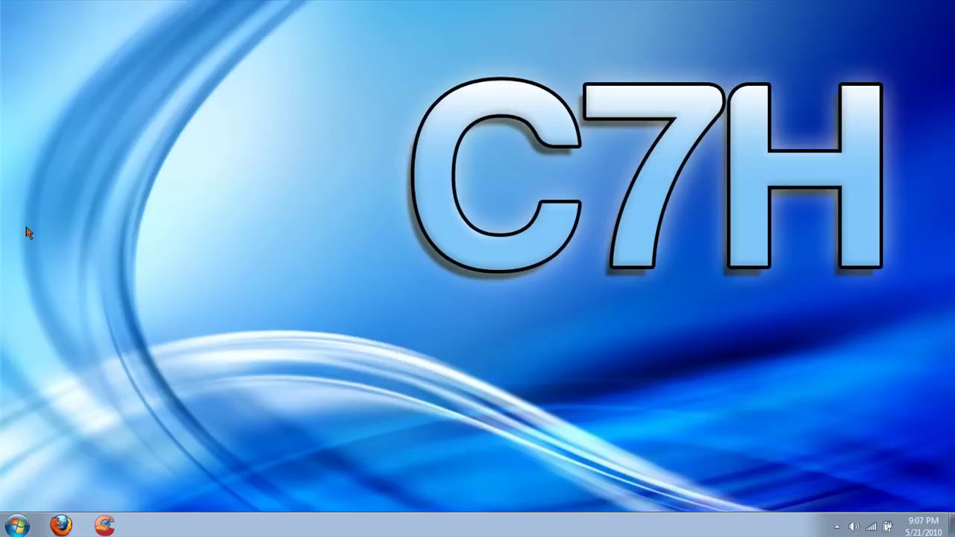
Step: Launch Xpadder from the Start search and create a new controller layout
{"action": "left_click", "coordinate": [18, 525]}
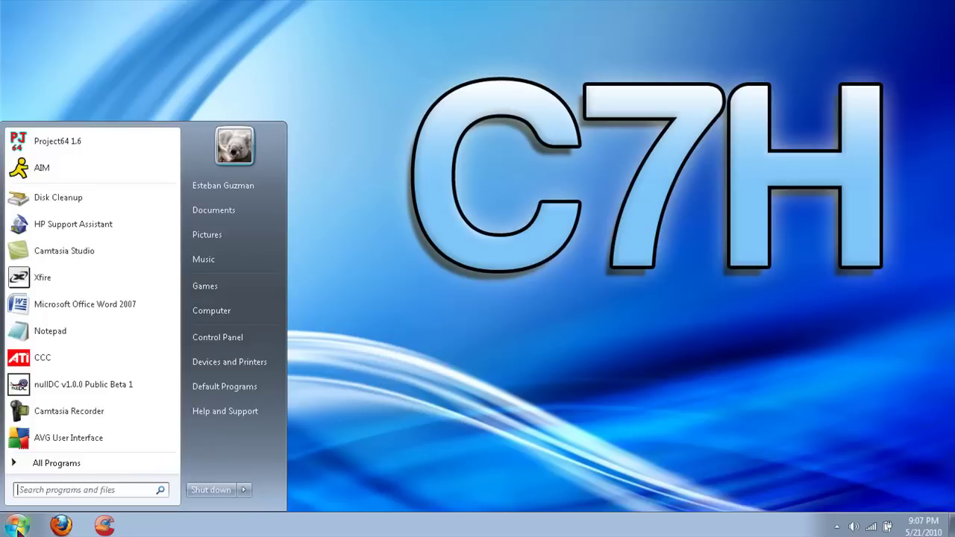
{"action": "type", "text": "xpadder"}
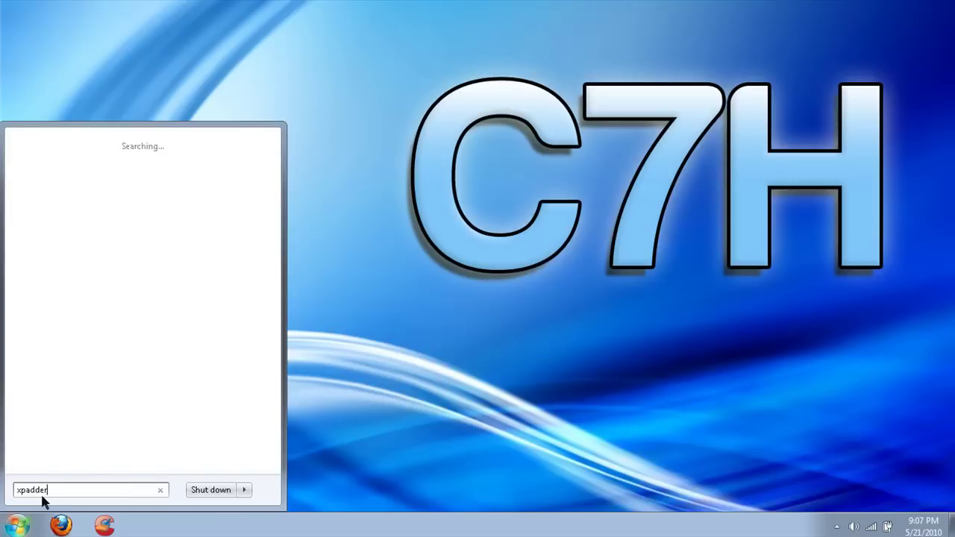
{"action": "key", "text": "Return"}
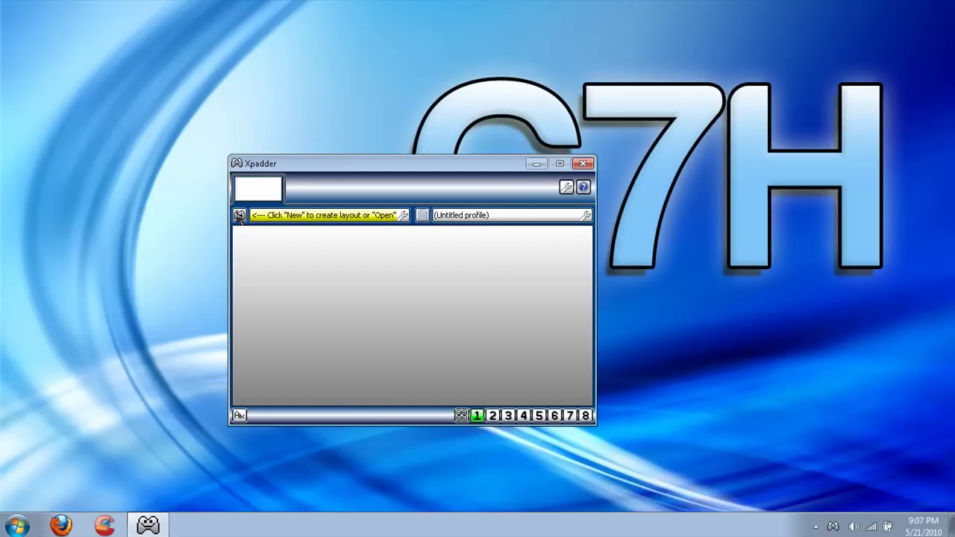
{"action": "left_click", "coordinate": [240, 215]}
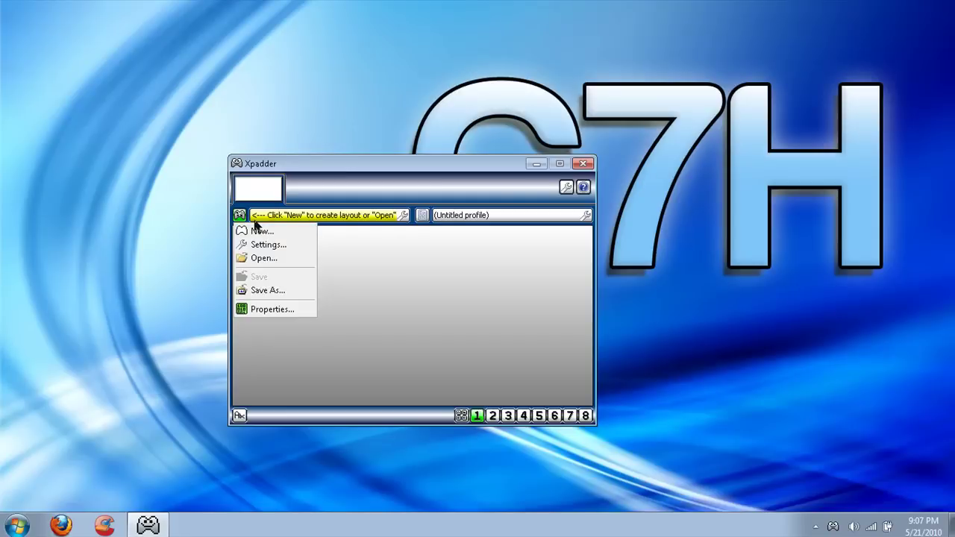
{"action": "left_click", "coordinate": [258, 230]}
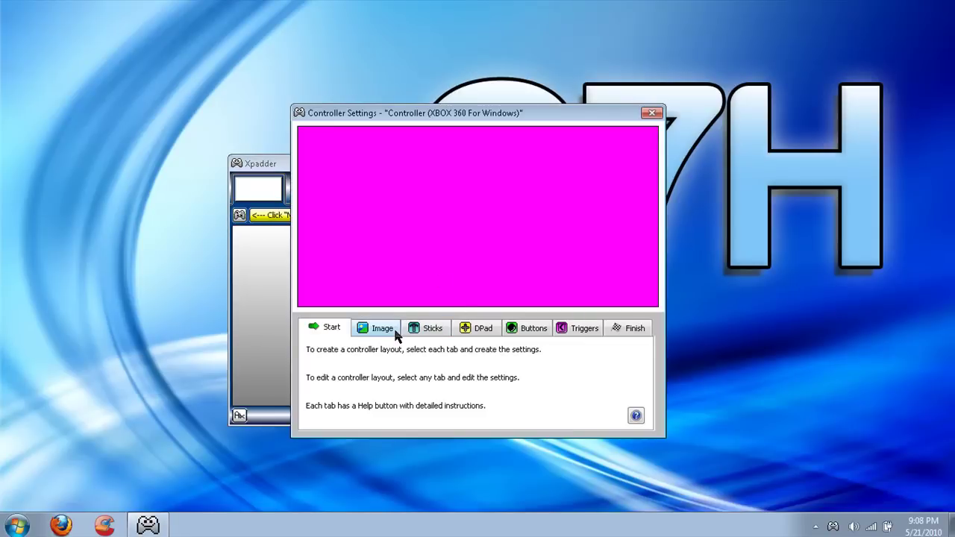
Step: Load the black Xbox 360 controller bitmap from Downloads as the layout image
{"action": "left_click", "coordinate": [394, 331]}
{"action": "left_click", "coordinate": [492, 387]}
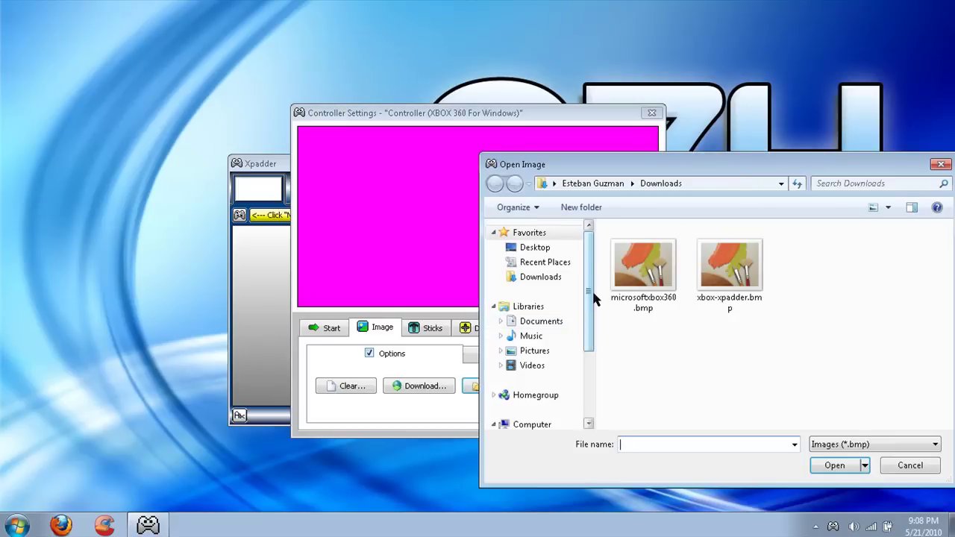
{"action": "double_click", "coordinate": [741, 299]}
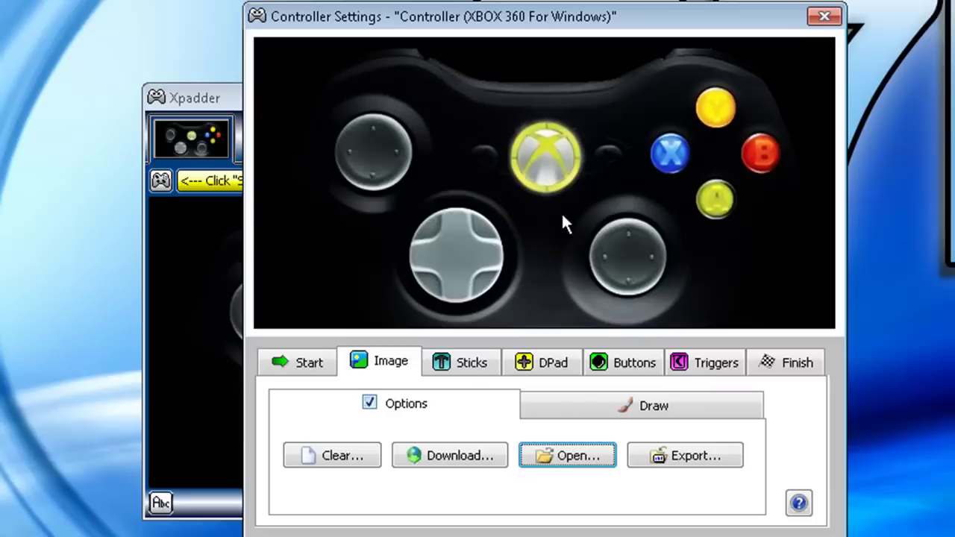
Step: Enable Stick 1 and position it over the left thumbstick
{"action": "left_click", "coordinate": [460, 367]}
{"action": "left_click", "coordinate": [290, 451]}
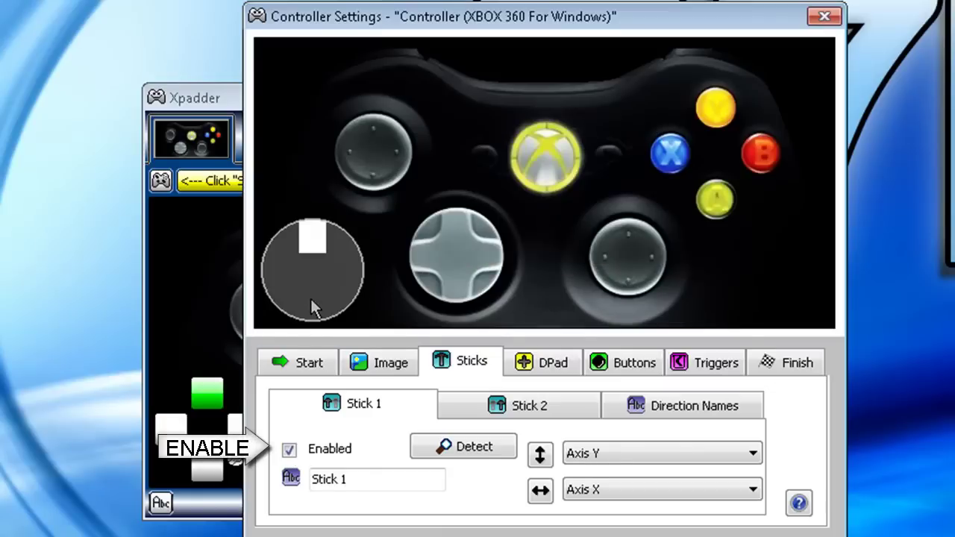
{"action": "left_click_drag", "start_coordinate": [317, 291], "coordinate": [379, 188]}
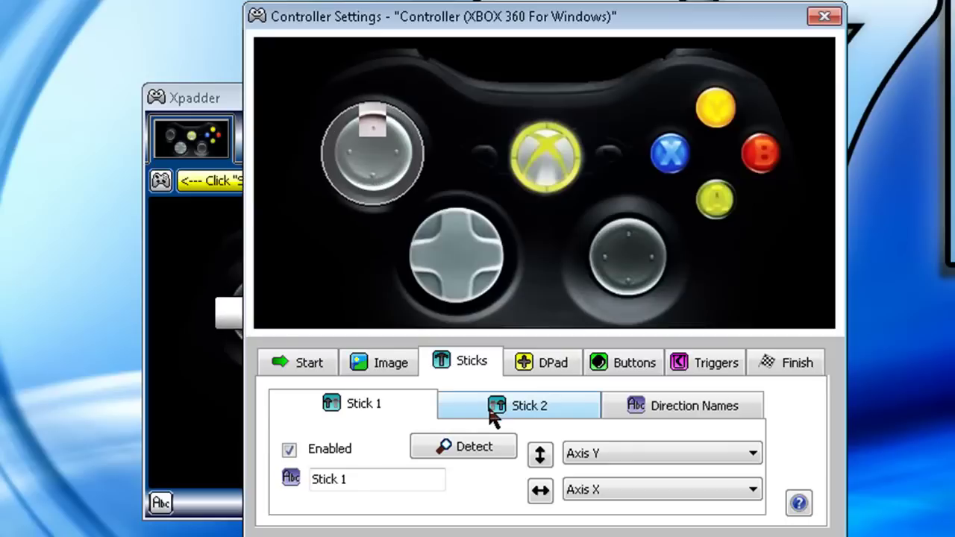
Step: Enable Stick 2 and position it over the right thumbstick
{"action": "left_click", "coordinate": [493, 412]}
{"action": "left_click", "coordinate": [288, 449]}
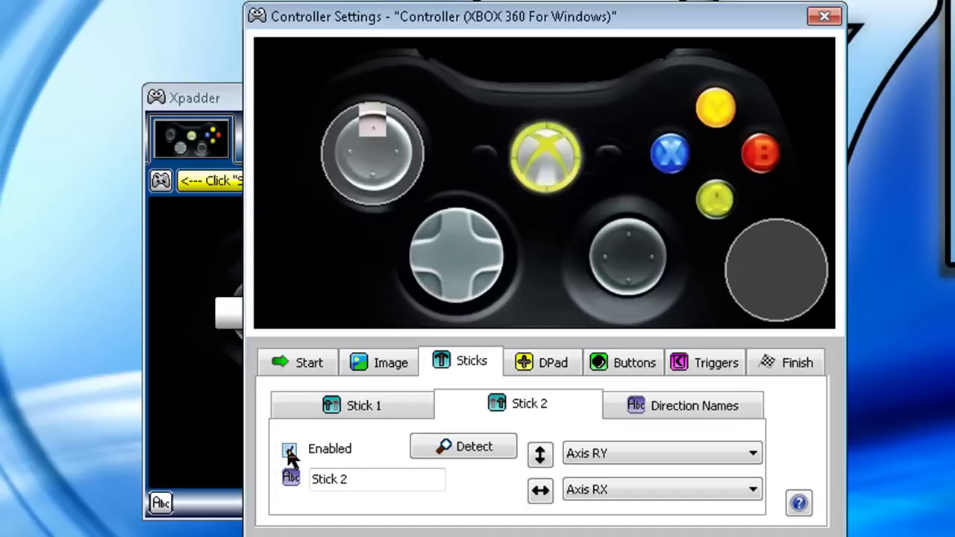
{"action": "left_click_drag", "start_coordinate": [762, 284], "coordinate": [611, 273]}
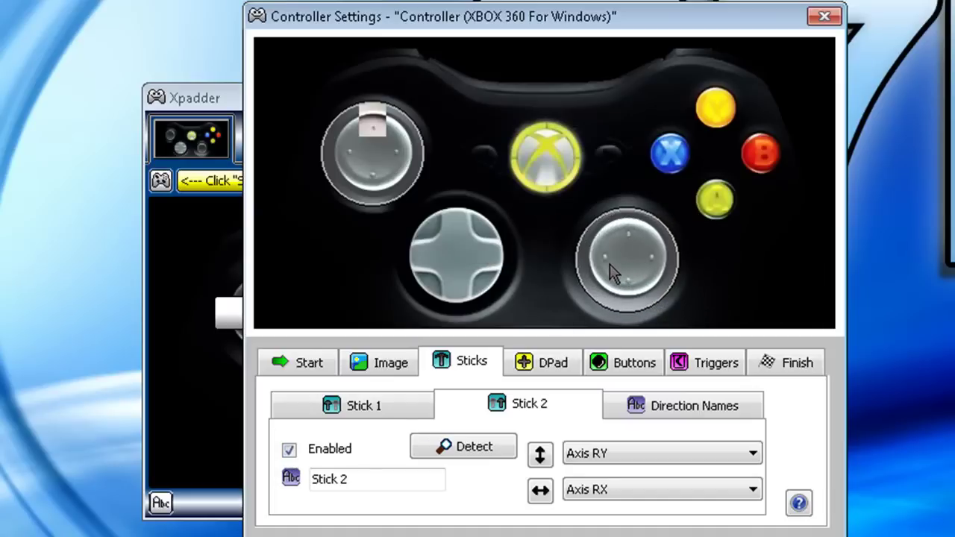
Step: Enable the DPad and detect its Up, Down, Left and Right directions as POV
{"action": "left_click", "coordinate": [558, 361]}
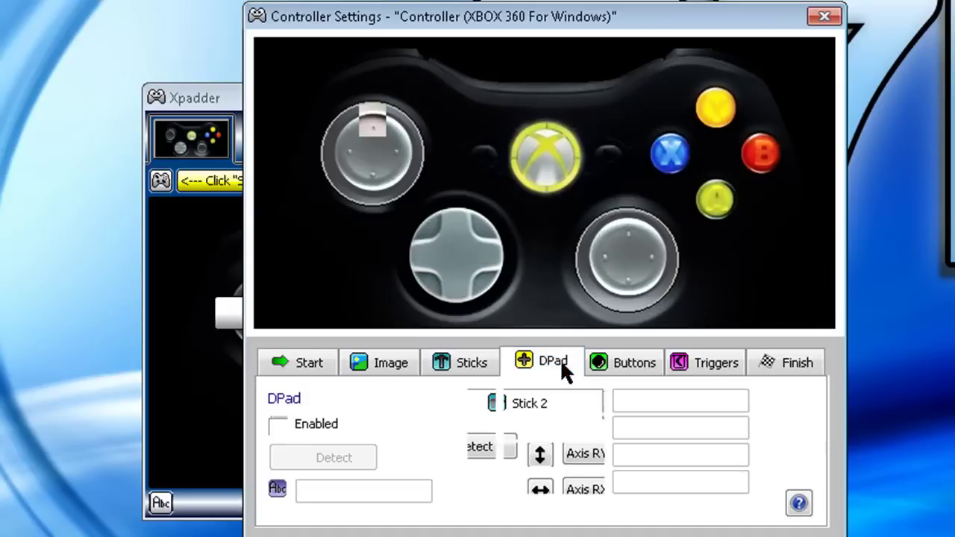
{"action": "left_click", "coordinate": [276, 424]}
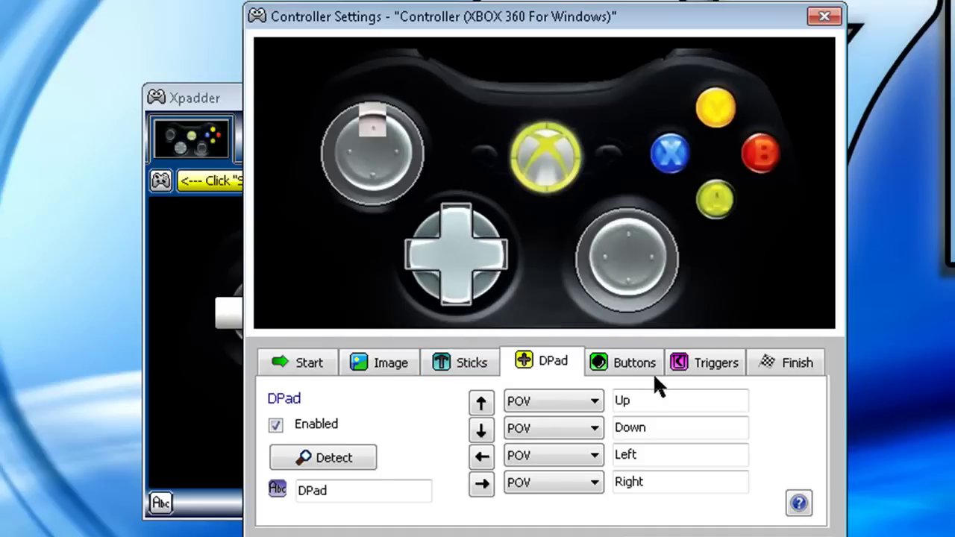
Step: Place Buttons 1, 2, 4 and 3 over the A, B, Y and X face buttons
{"action": "left_click", "coordinate": [634, 363]}
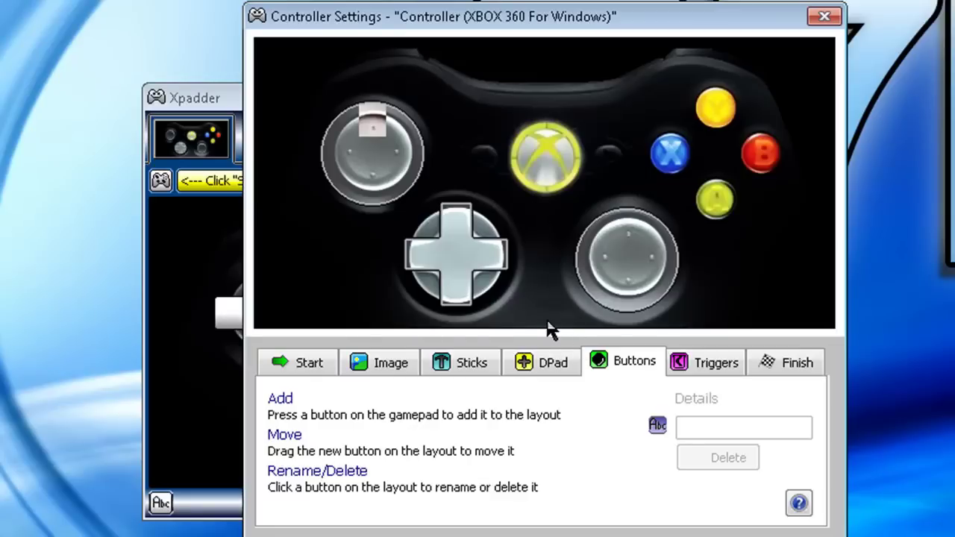
{"action": "left_click_drag", "start_coordinate": [284, 159], "coordinate": [717, 201]}
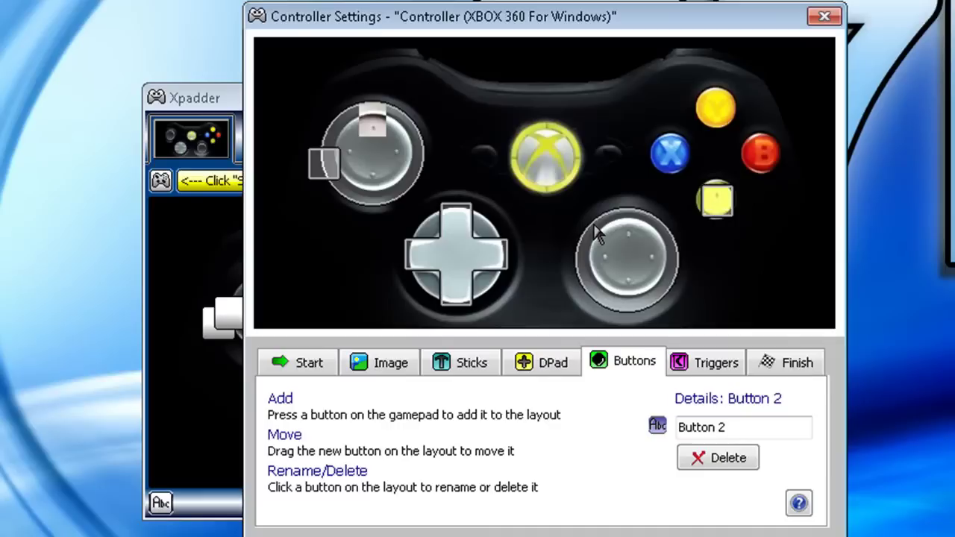
{"action": "left_click_drag", "start_coordinate": [321, 170], "coordinate": [762, 170]}
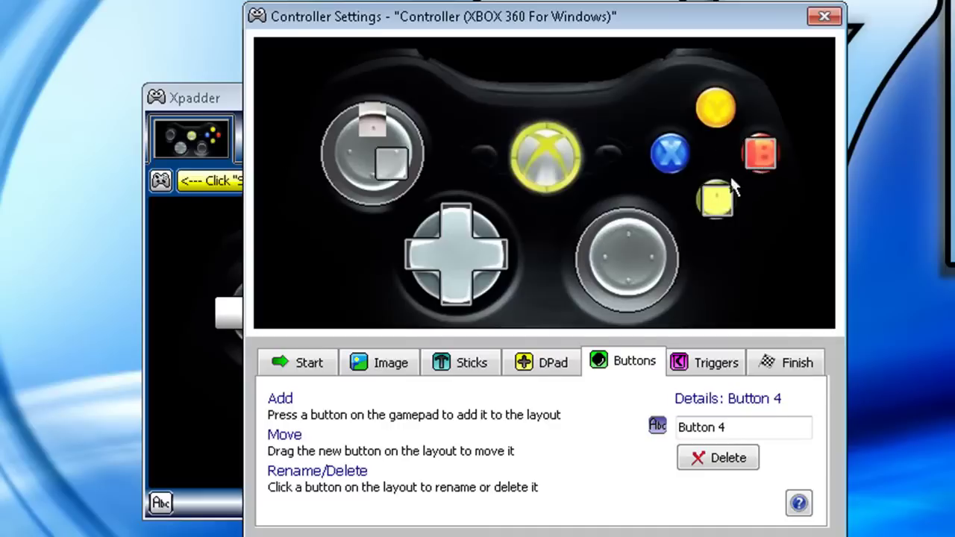
{"action": "left_click_drag", "start_coordinate": [396, 181], "coordinate": [725, 128]}
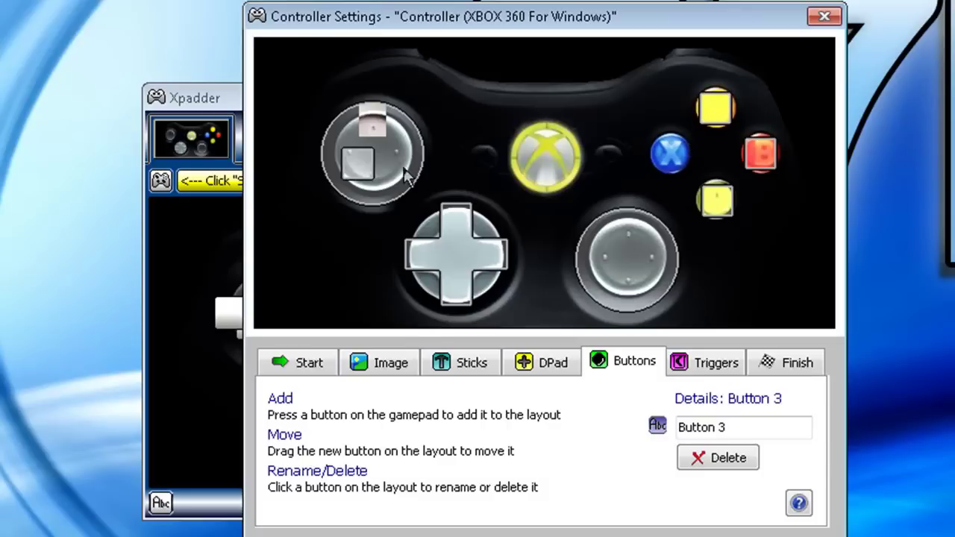
{"action": "left_click_drag", "start_coordinate": [362, 163], "coordinate": [671, 161]}
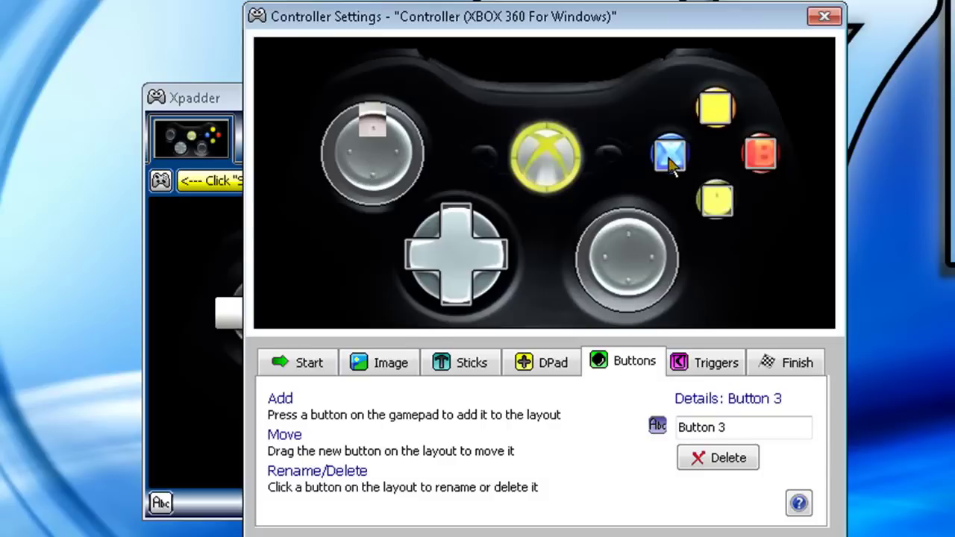
Step: Place Buttons 8 and 7 beside the guide, and Buttons 5 and 6 on the bumpers
{"action": "left_click_drag", "start_coordinate": [543, 160], "coordinate": [607, 158]}
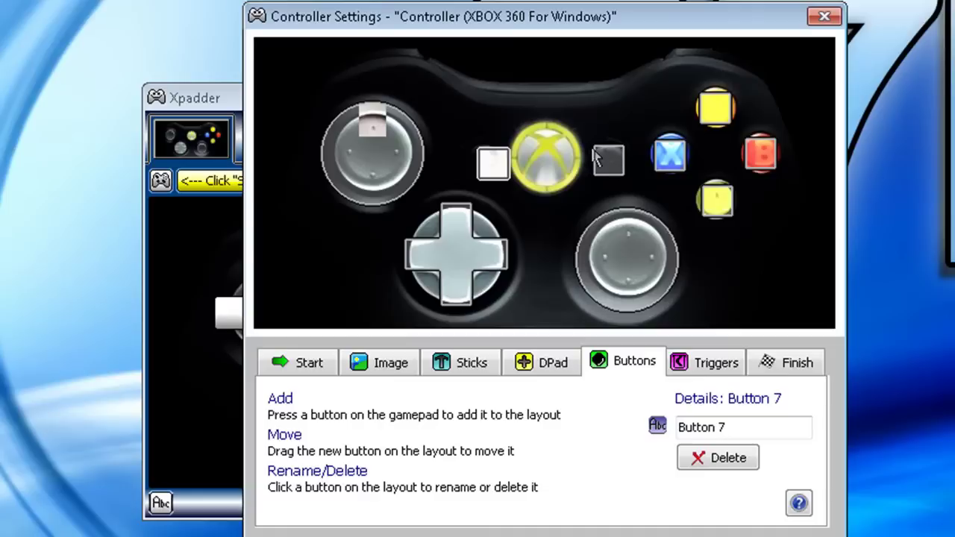
{"action": "left_click_drag", "start_coordinate": [503, 170], "coordinate": [492, 169]}
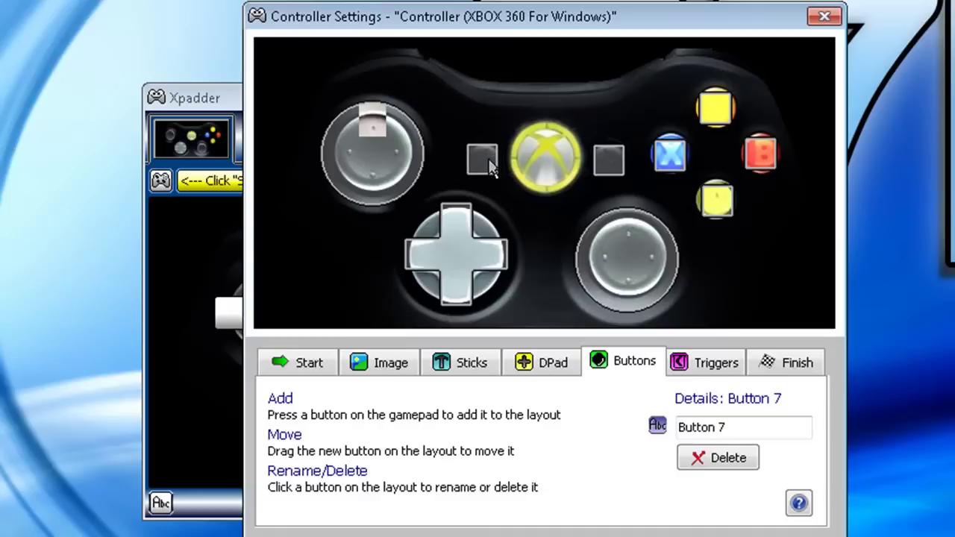
{"action": "left_click_drag", "start_coordinate": [431, 164], "coordinate": [403, 71]}
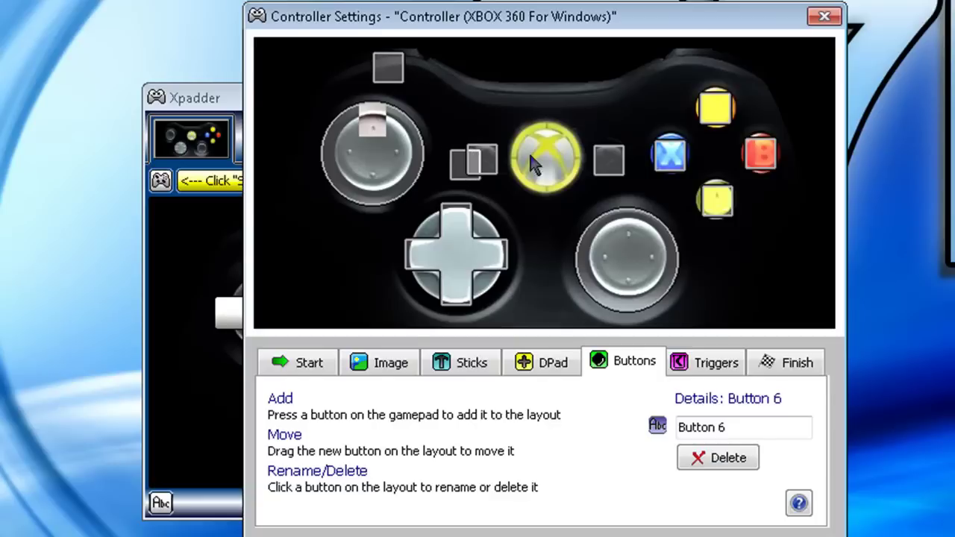
{"action": "left_click_drag", "start_coordinate": [466, 163], "coordinate": [695, 65]}
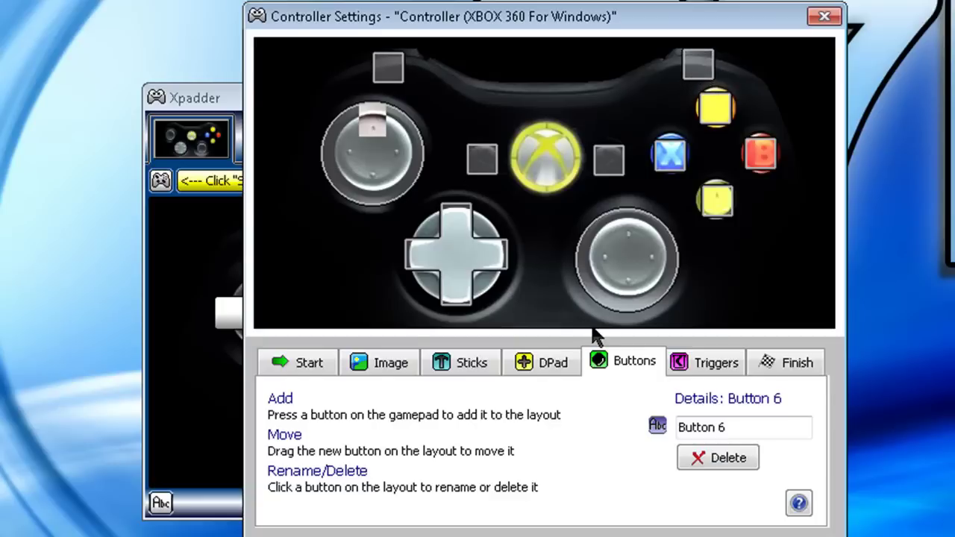
Step: Enable the triggers as Axis Z+ and Z- and place them beside the bumpers
{"action": "left_click", "coordinate": [687, 365]}
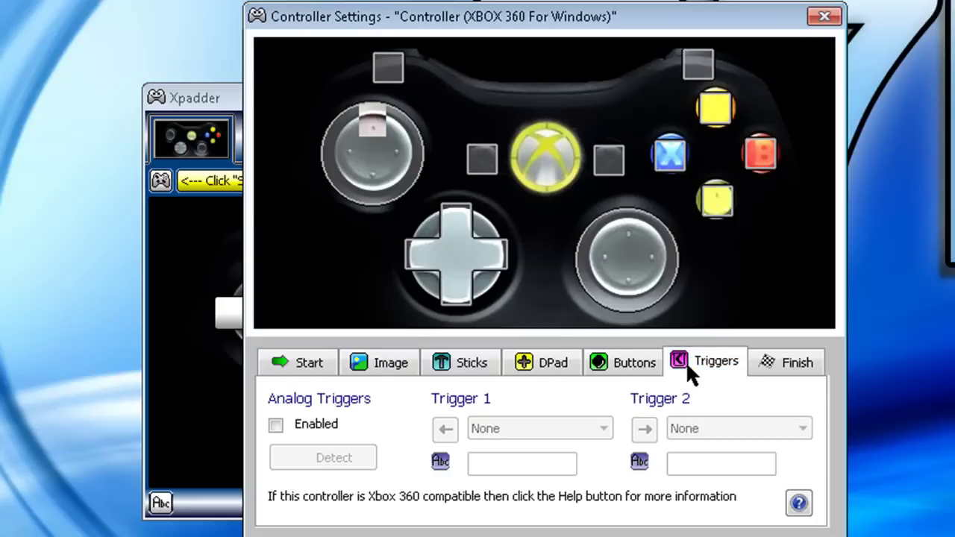
{"action": "left_click", "coordinate": [275, 424]}
{"action": "left_click", "coordinate": [275, 424]}
{"action": "left_click", "coordinate": [275, 424]}
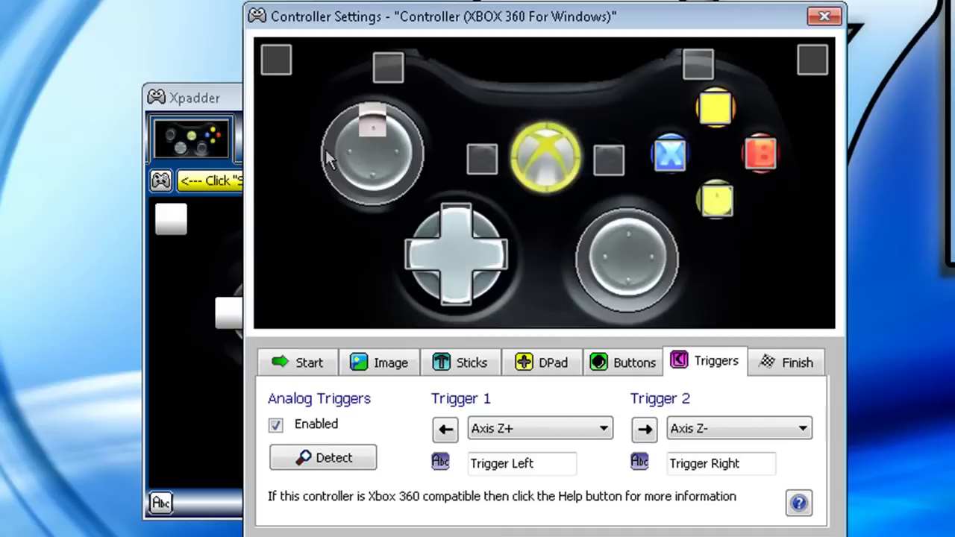
{"action": "left_click_drag", "start_coordinate": [283, 73], "coordinate": [364, 76]}
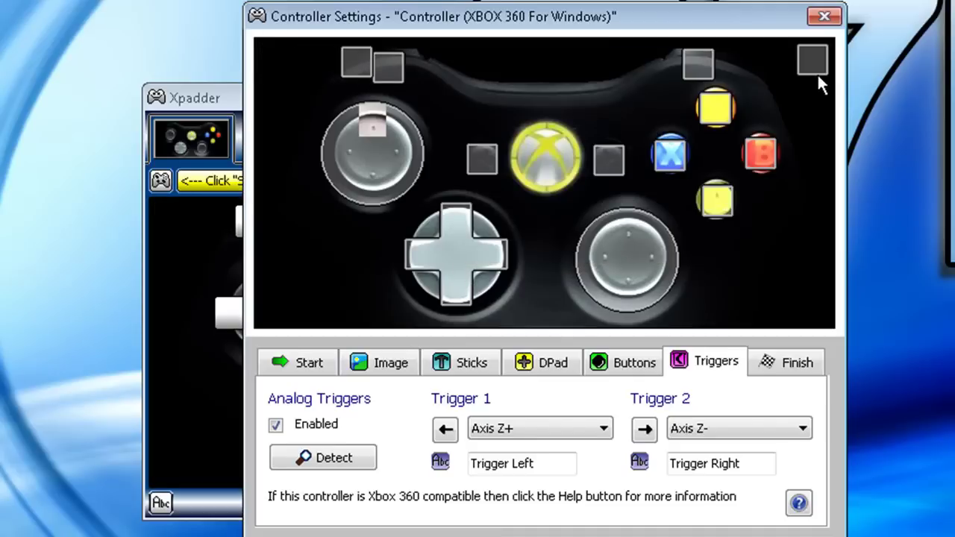
{"action": "left_click_drag", "start_coordinate": [778, 80], "coordinate": [751, 86]}
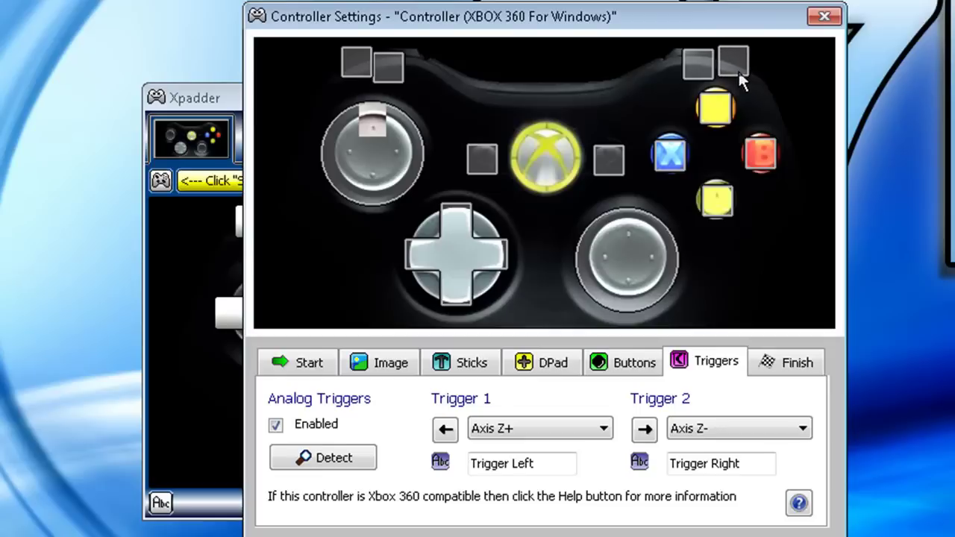
Step: Finish the controller setup and close Controller Settings to view the layout
{"action": "left_click", "coordinate": [798, 366]}
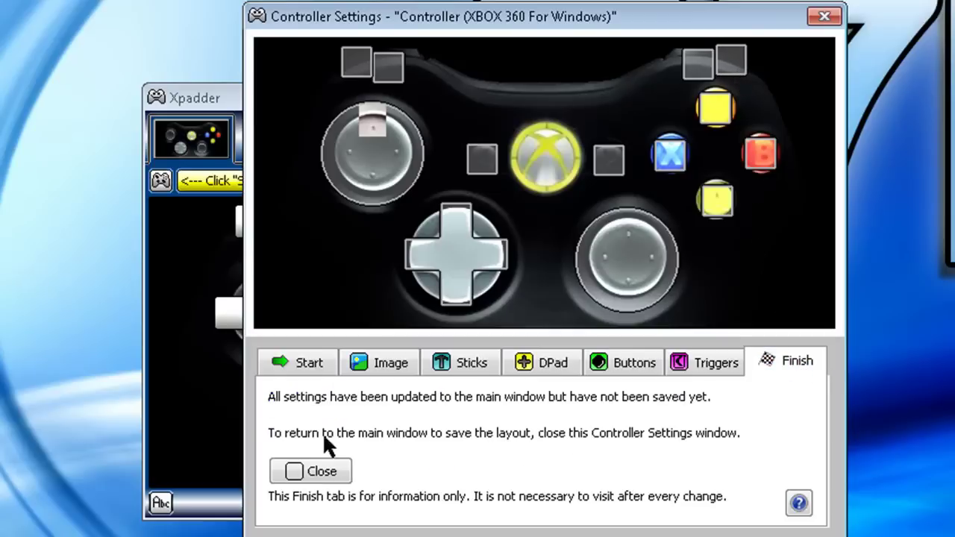
{"action": "left_click", "coordinate": [298, 481]}
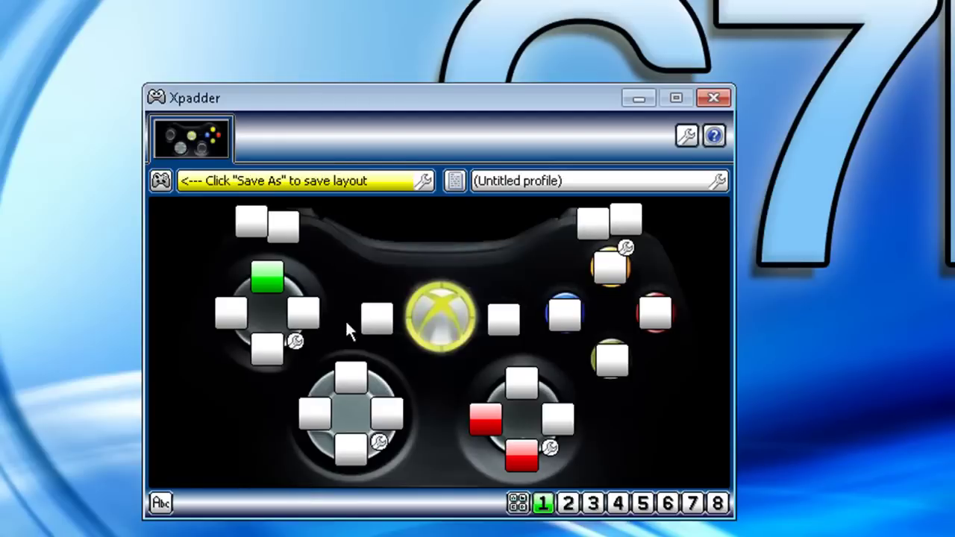
Step: Map the left stick to arrow keys, the D-pad to W,S,A,D and the right stick to mouse movement
{"action": "left_click", "coordinate": [296, 343]}
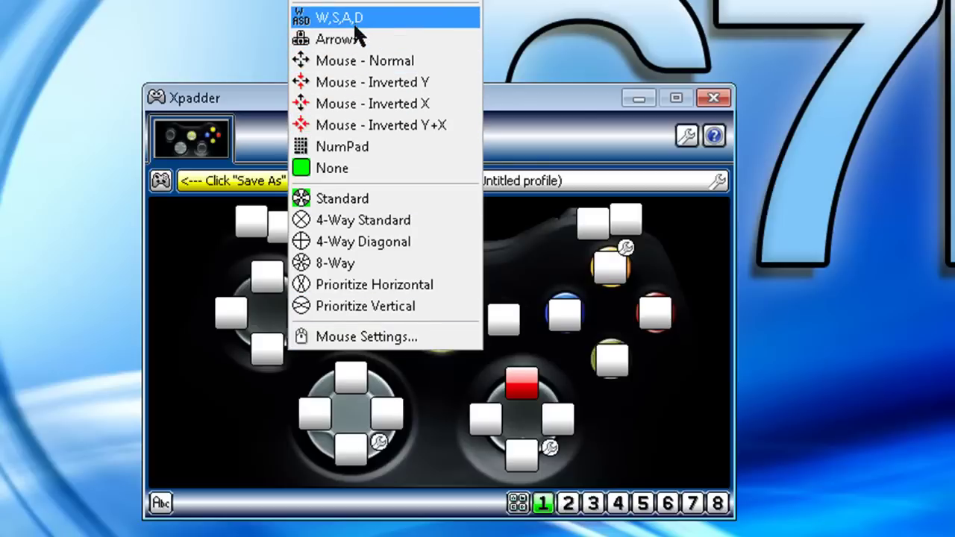
{"action": "left_click", "coordinate": [357, 47]}
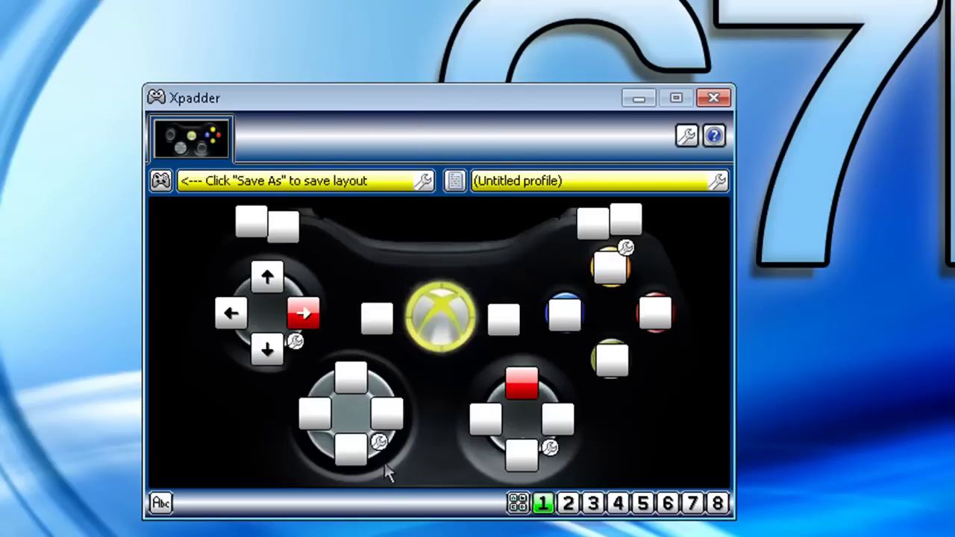
{"action": "left_click", "coordinate": [378, 441]}
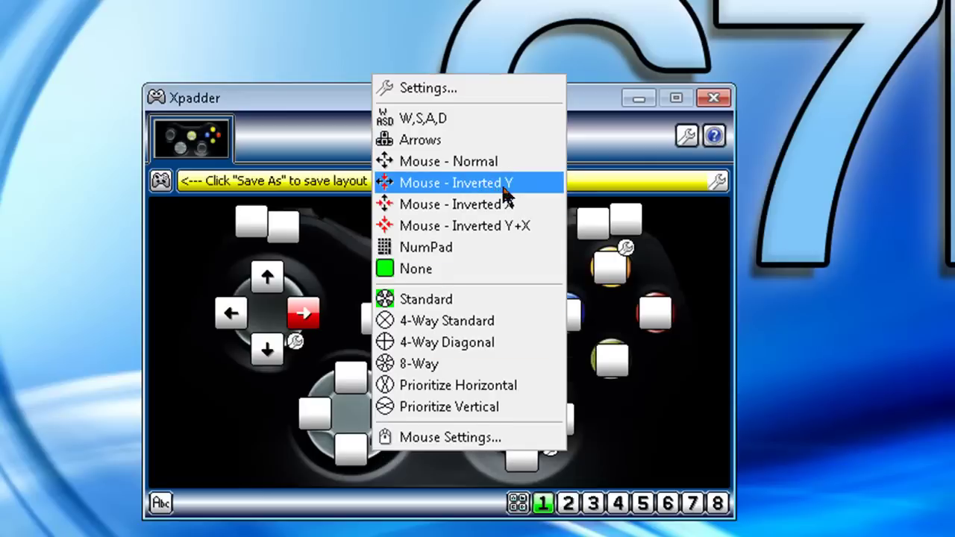
{"action": "left_click", "coordinate": [506, 125]}
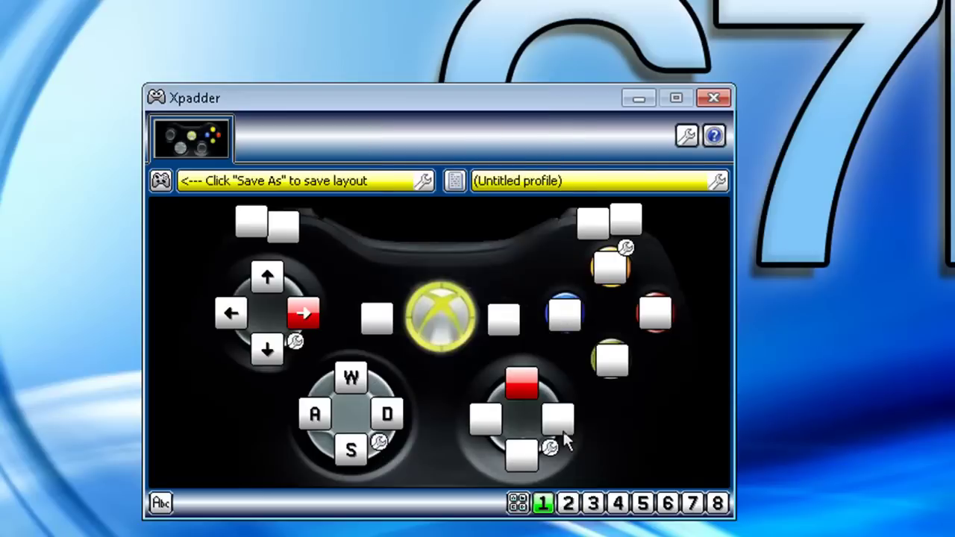
{"action": "left_click", "coordinate": [552, 452]}
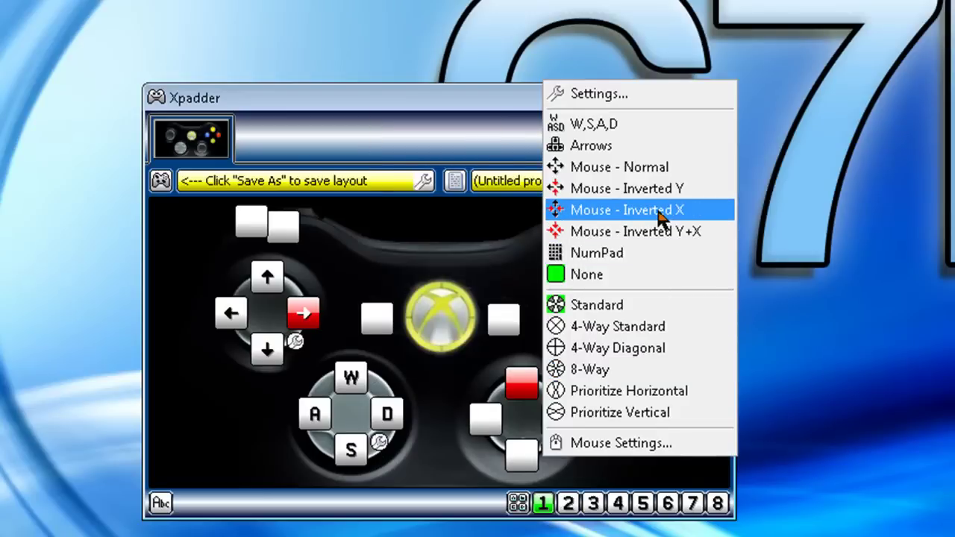
{"action": "left_click", "coordinate": [641, 170]}
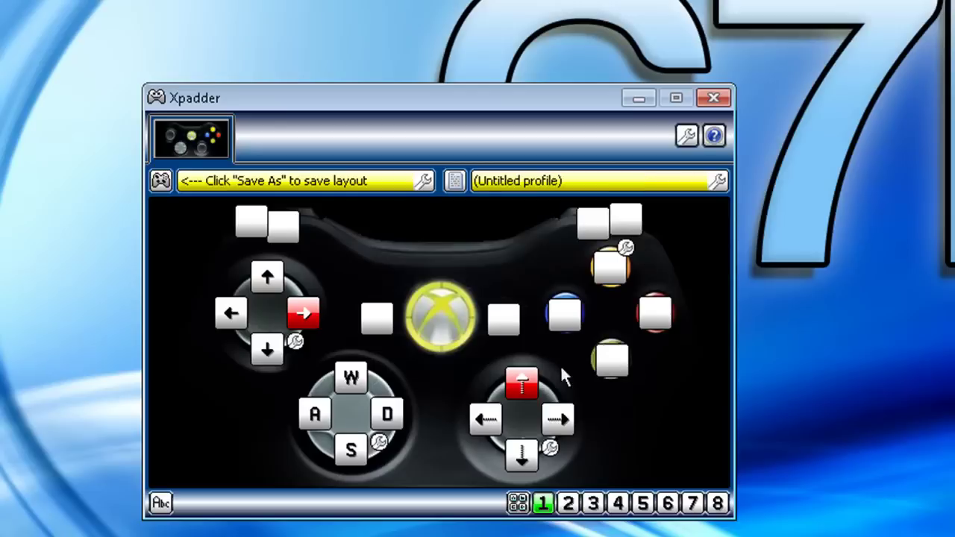
{"action": "left_click", "coordinate": [510, 326]}
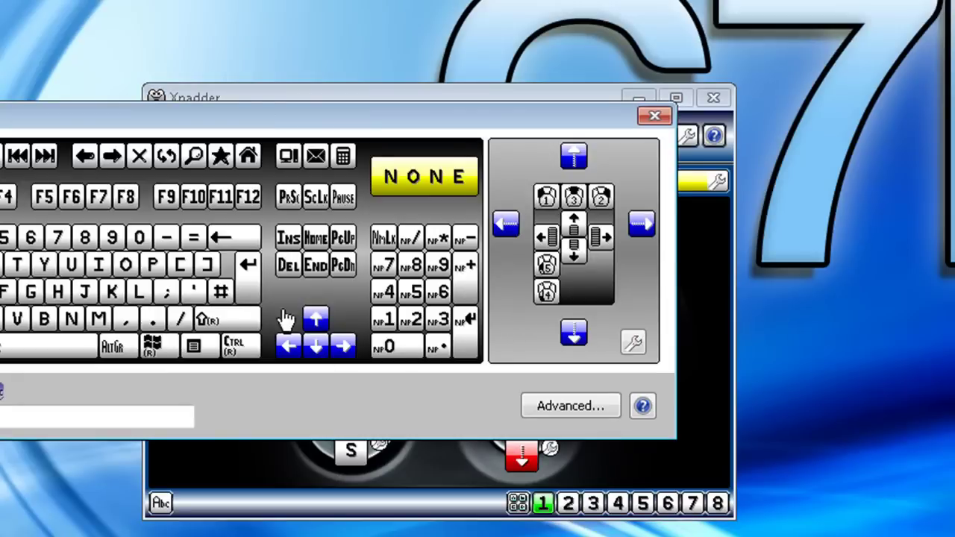
Step: Assign Enter to Start, Tab to Back and Space to the green A button
{"action": "left_click", "coordinate": [252, 287]}
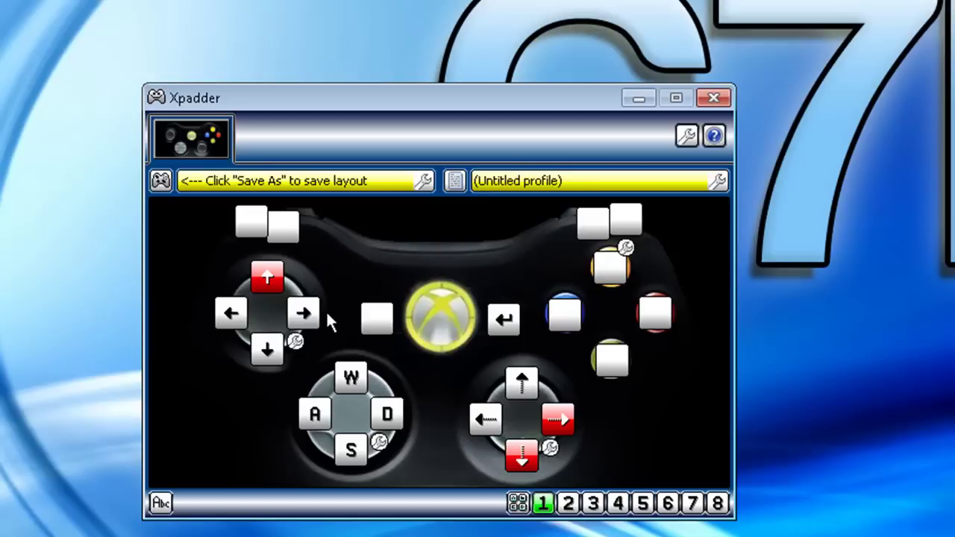
{"action": "left_click", "coordinate": [372, 322]}
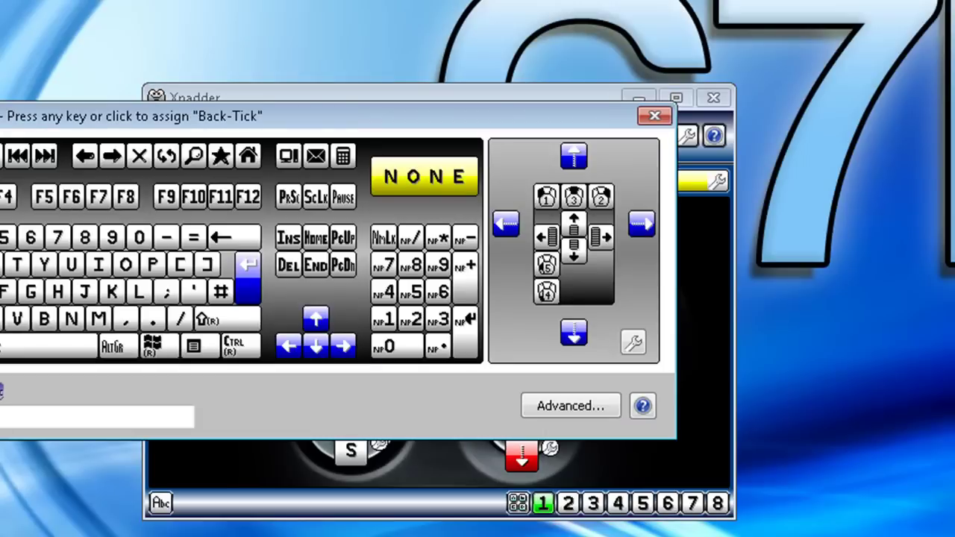
{"action": "left_click", "coordinate": [38, 261]}
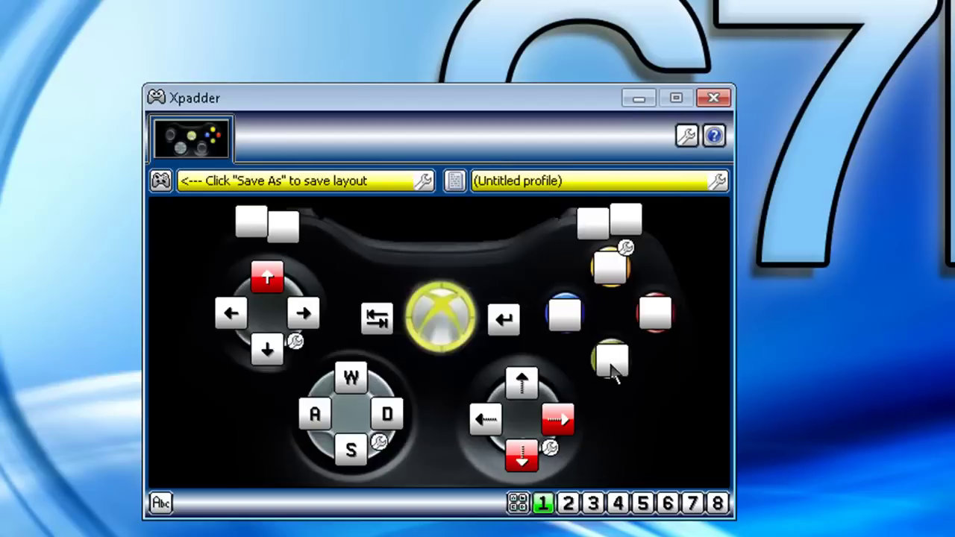
{"action": "left_click", "coordinate": [611, 367]}
{"action": "left_click", "coordinate": [58, 358]}
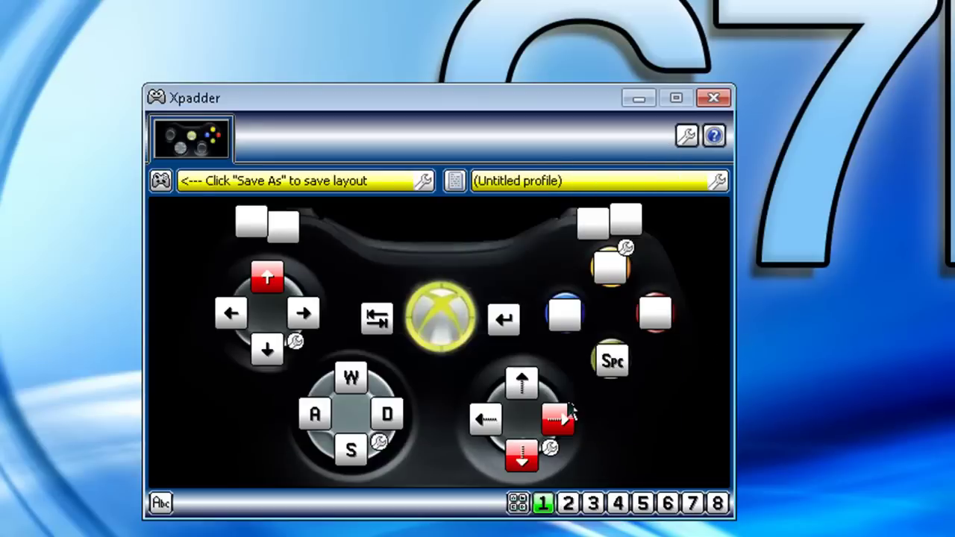
Step: Dismiss an unused key dialog and reapply the Arrows preset to the left stick
{"action": "left_click", "coordinate": [560, 315]}
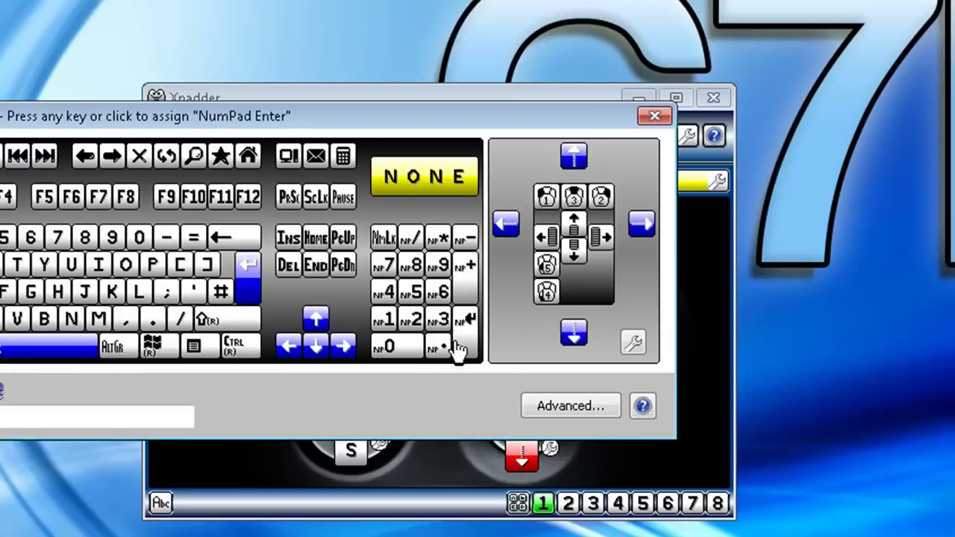
{"action": "left_click", "coordinate": [643, 120]}
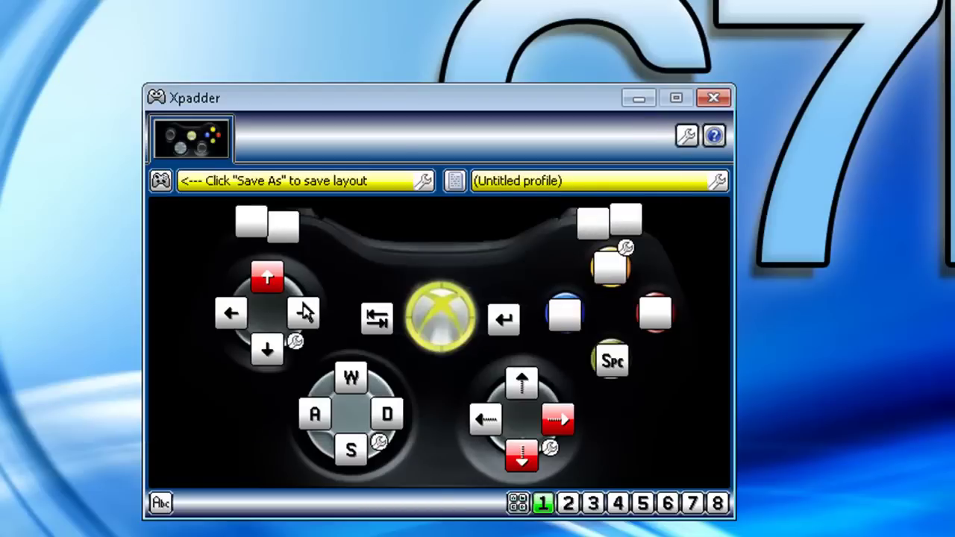
{"action": "left_click", "coordinate": [294, 345]}
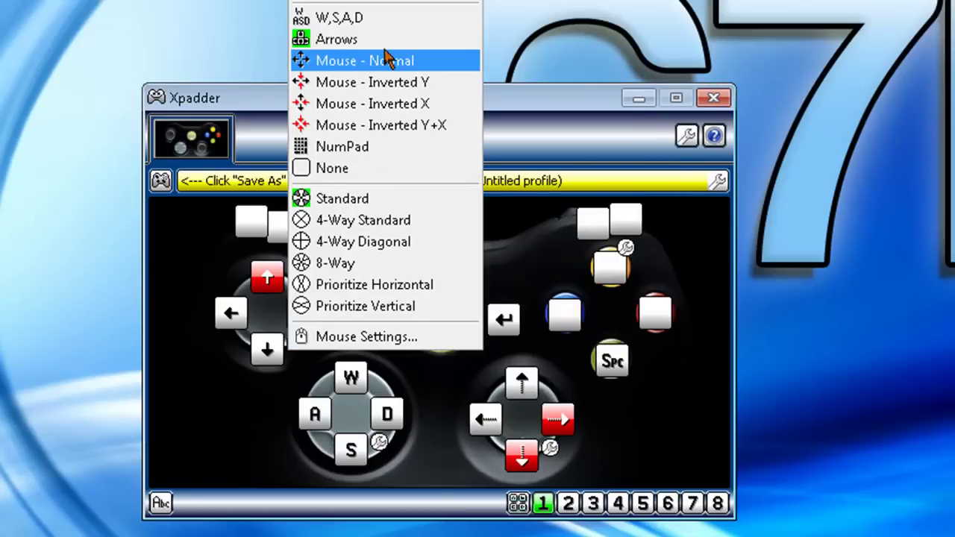
{"action": "left_click", "coordinate": [336, 38]}
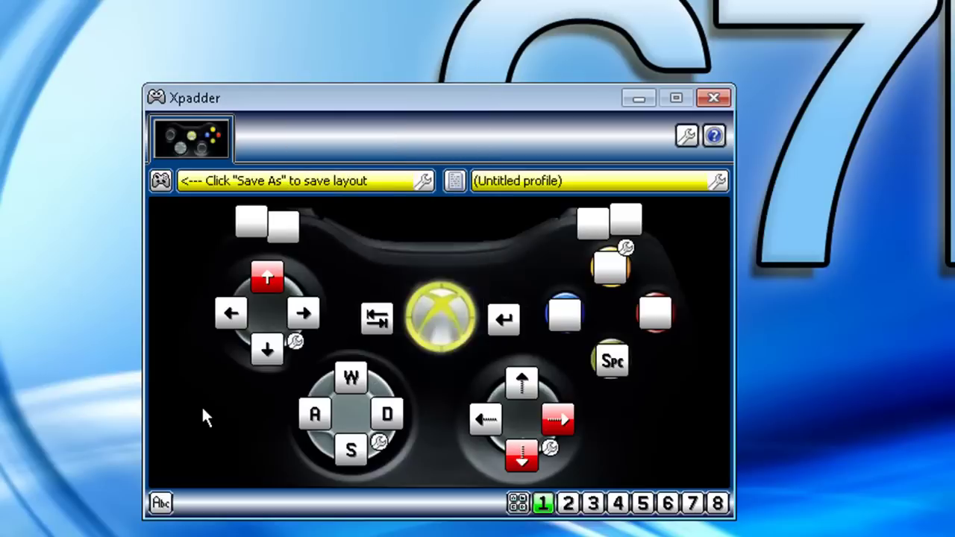
Step: Assign Z, X and C to the blue X, red B and yellow Y buttons
{"action": "left_click", "coordinate": [565, 317]}
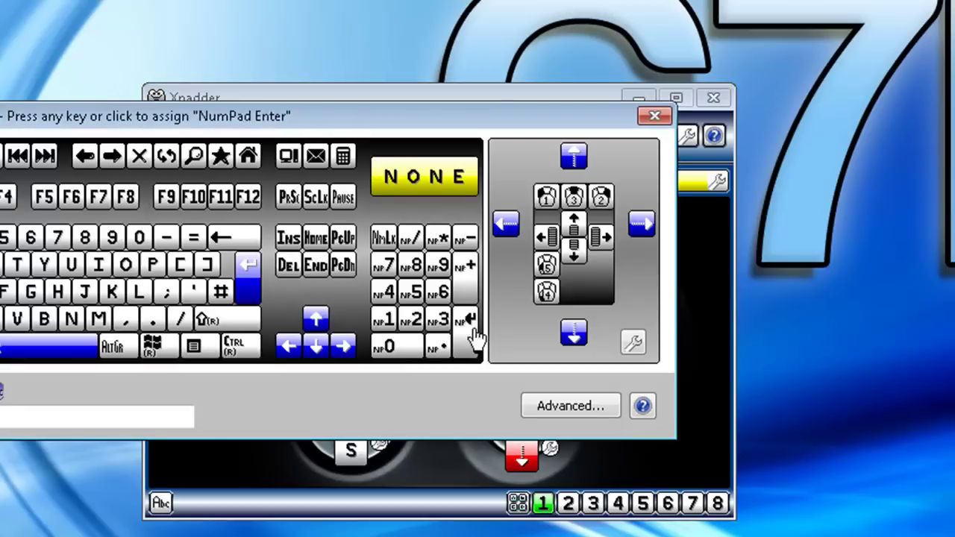
{"action": "key", "text": "z"}
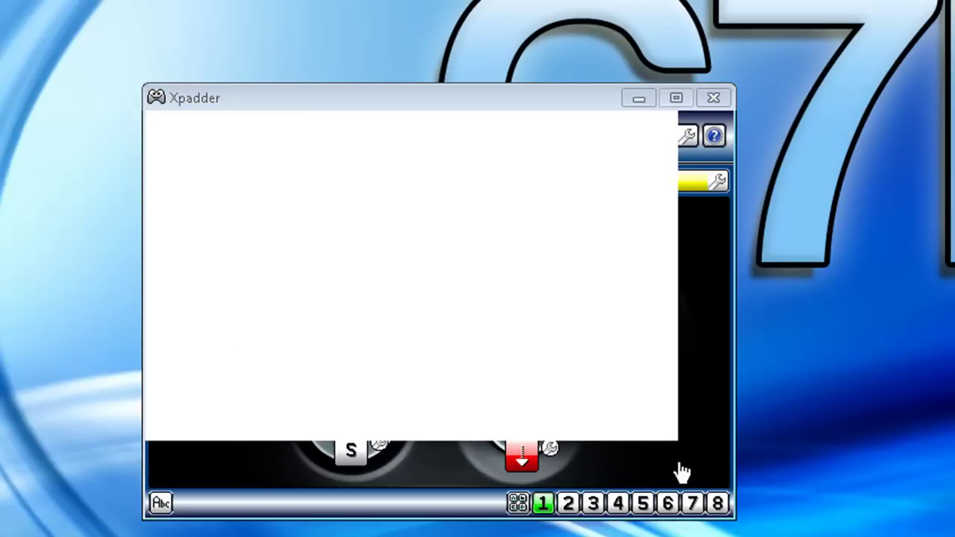
{"action": "left_click", "coordinate": [656, 316]}
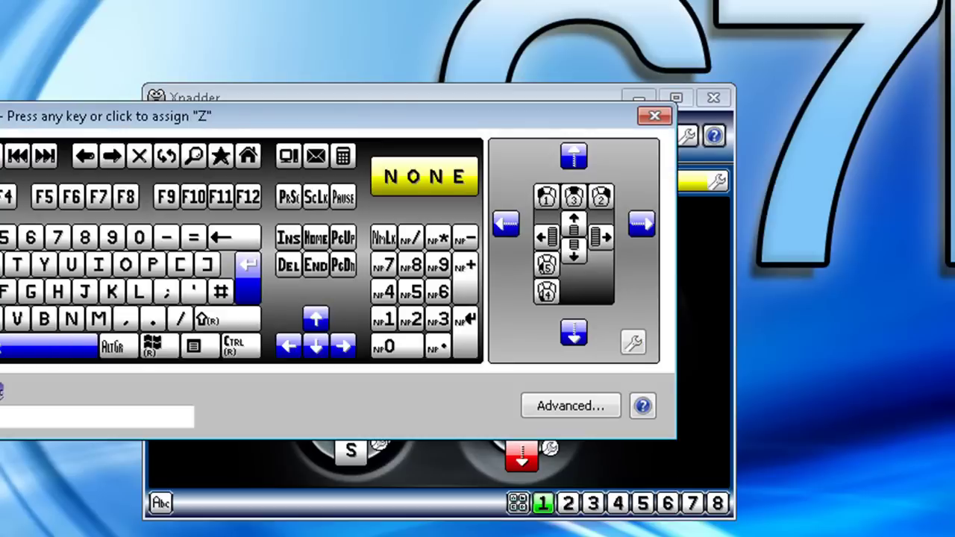
{"action": "key", "text": "x"}
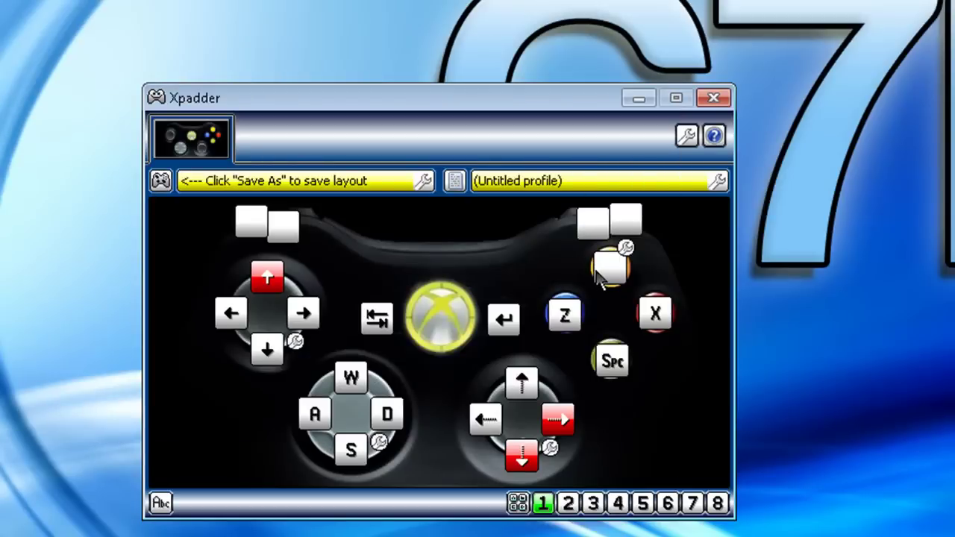
{"action": "left_click", "coordinate": [597, 270]}
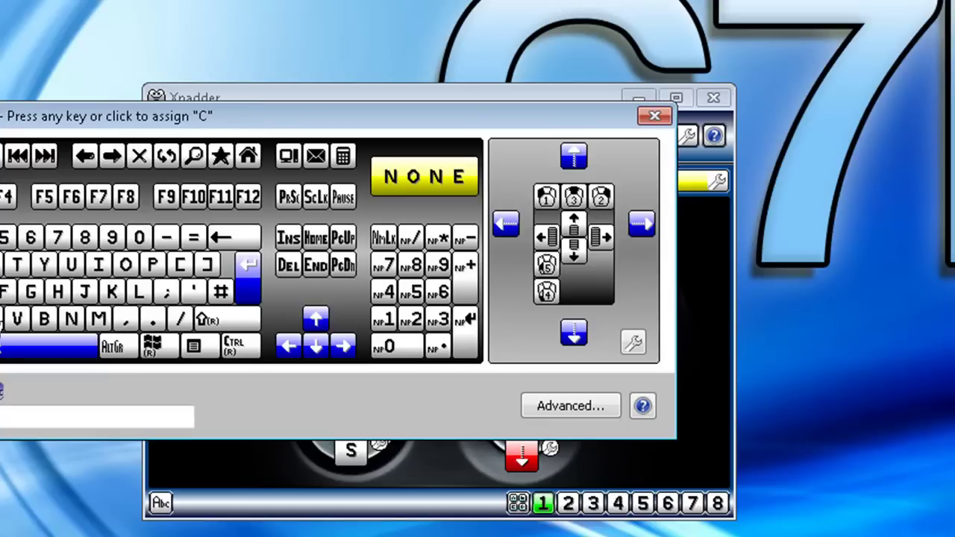
{"action": "key", "text": "c"}
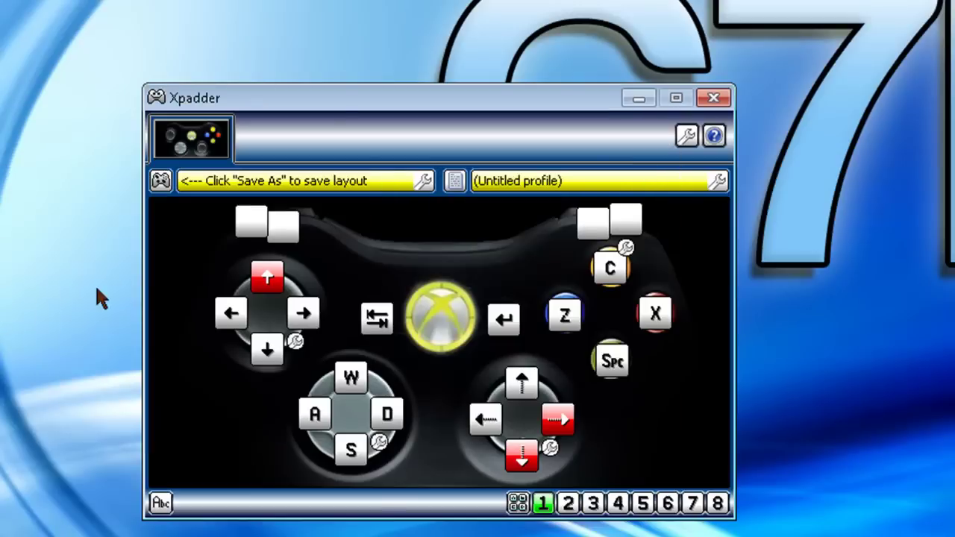
Step: Assign 1 and 2 to the left bumper and trigger, 3 and 4 to the right ones
{"action": "left_click", "coordinate": [246, 223]}
{"action": "key", "text": "1"}
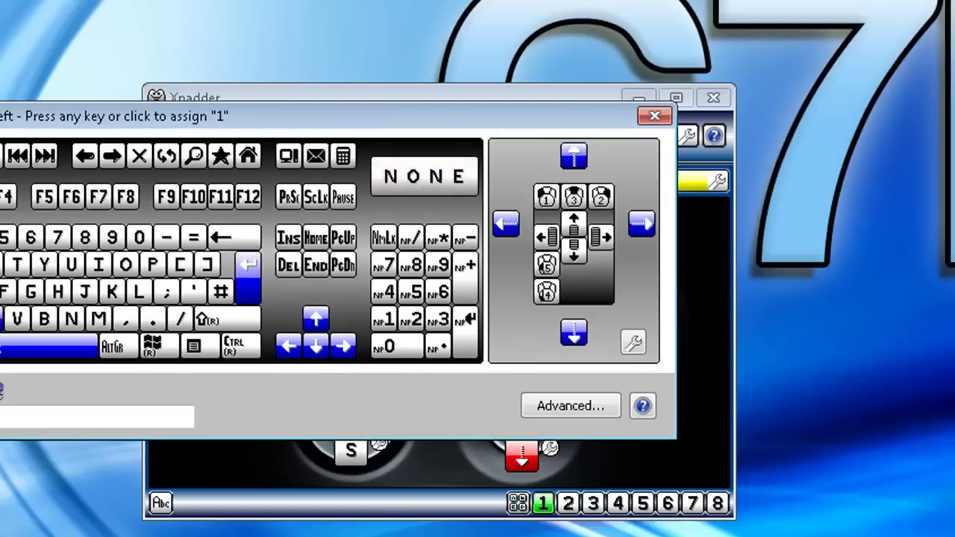
{"action": "left_click", "coordinate": [267, 218]}
{"action": "key", "text": "2"}
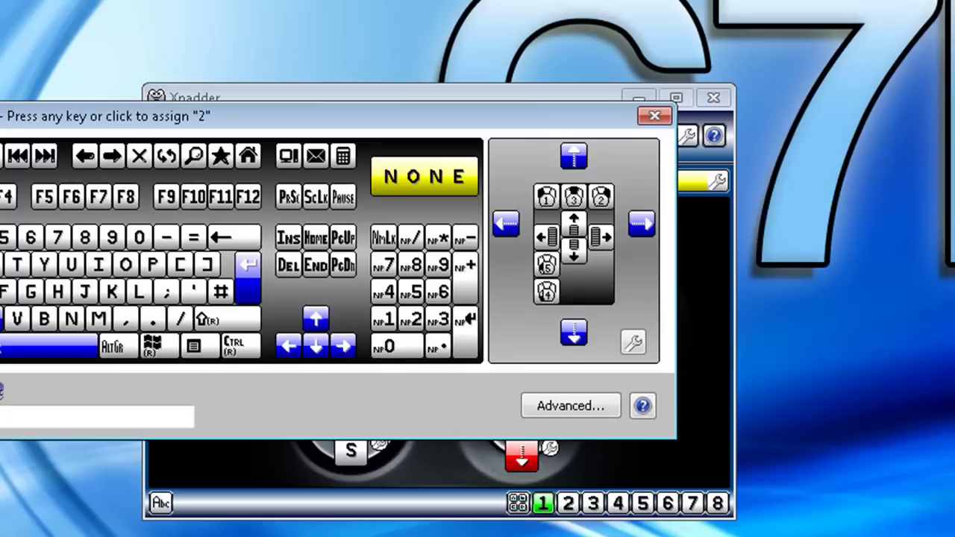
{"action": "left_click", "coordinate": [596, 223]}
{"action": "key", "text": "4"}
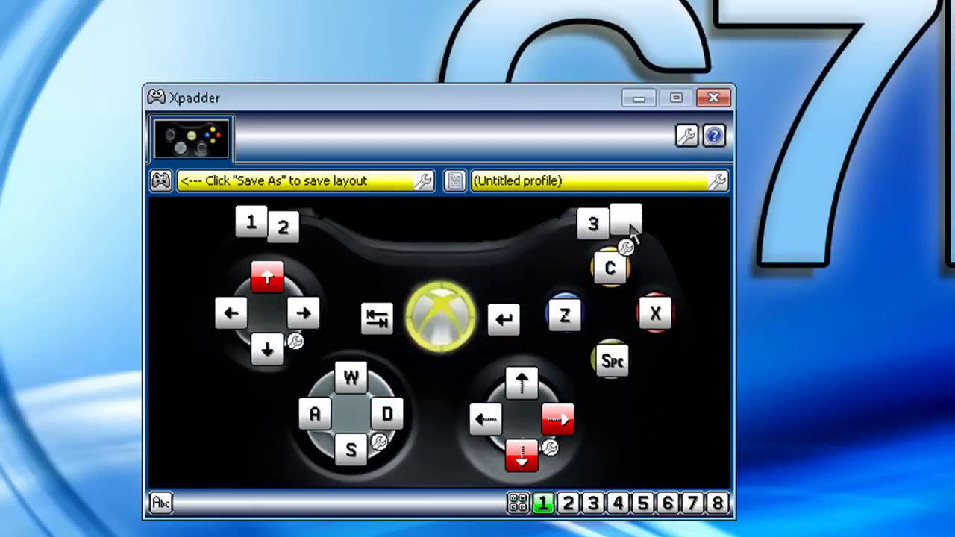
{"action": "left_click", "coordinate": [625, 221]}
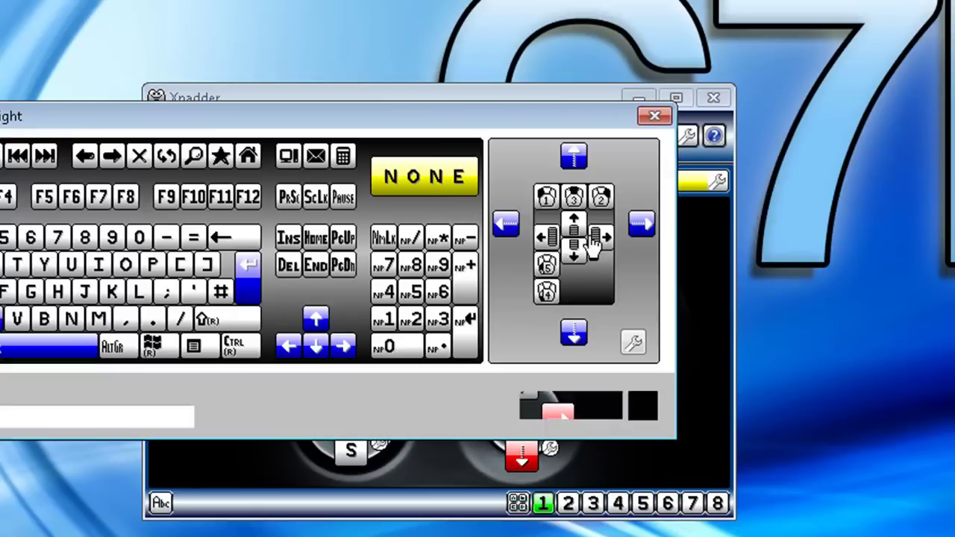
{"action": "key", "text": "5"}
{"action": "key", "text": "4"}
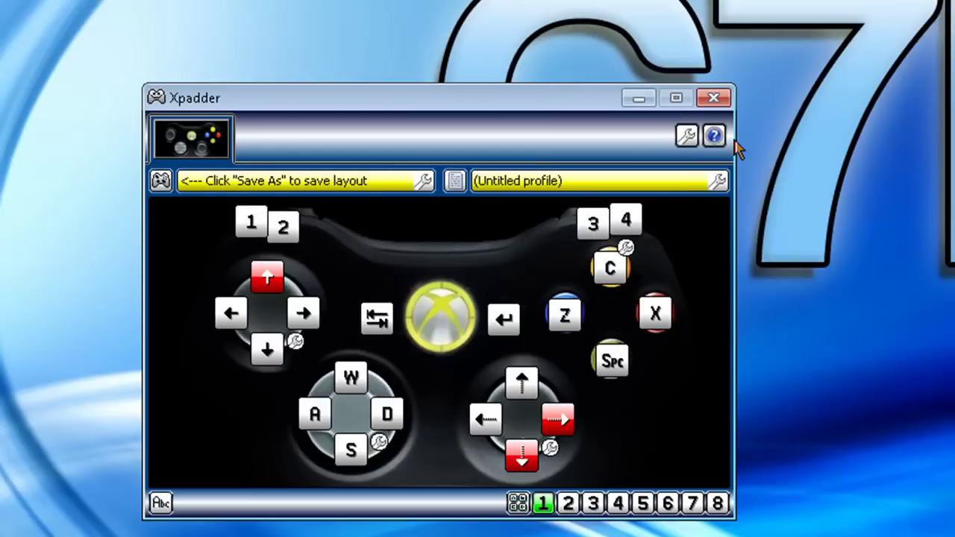